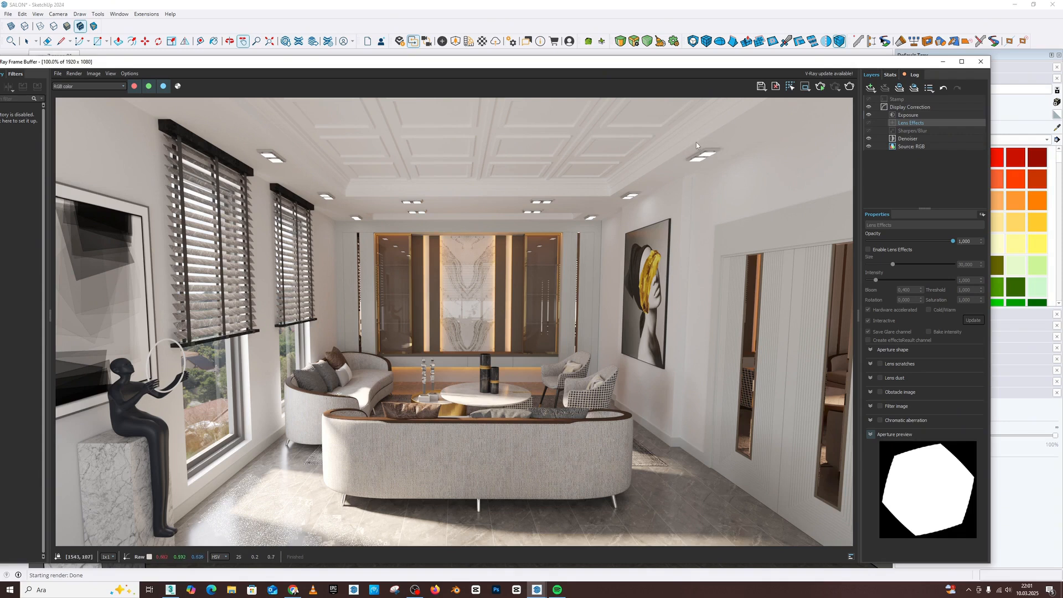
Step: Minimise the render window and turn on Invisible in the options of Rectangle Light#2 in the V-Ray Asset Editor
left_click(942, 62)
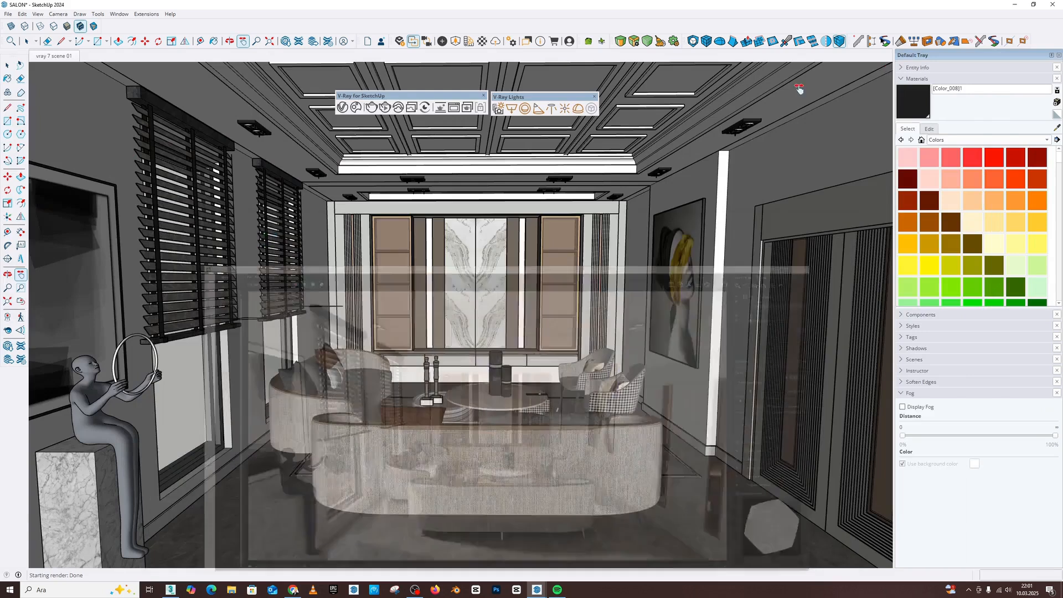
left_click(343, 108)
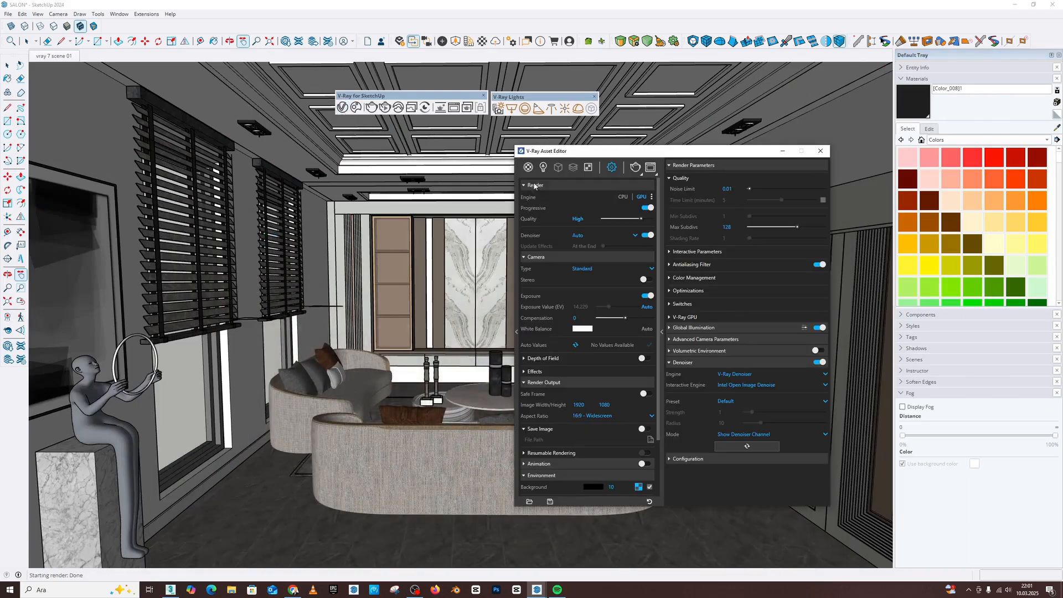
left_click(543, 168)
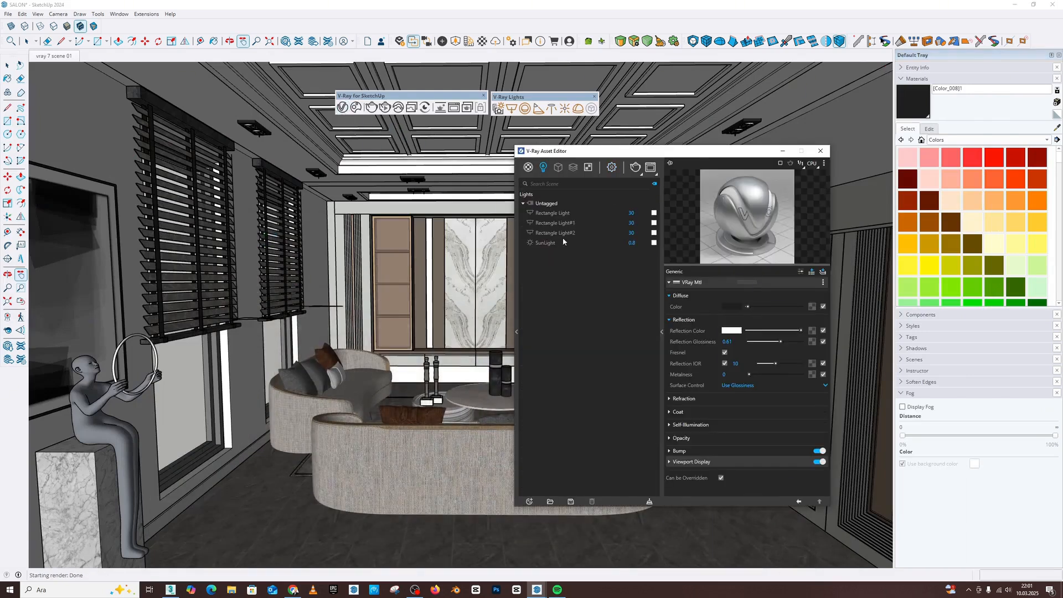
left_click(564, 234)
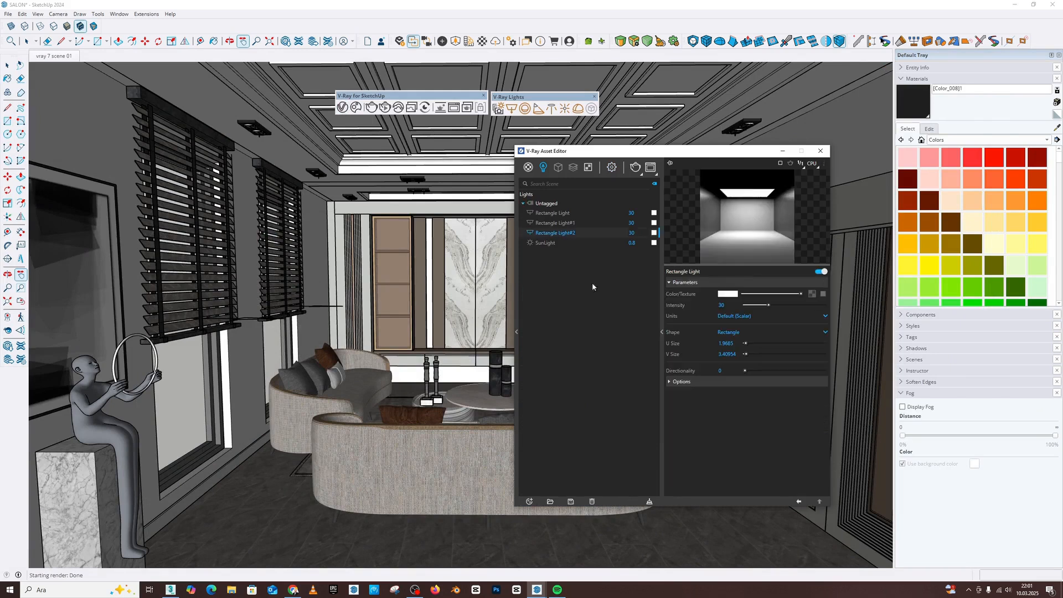
left_click(697, 383)
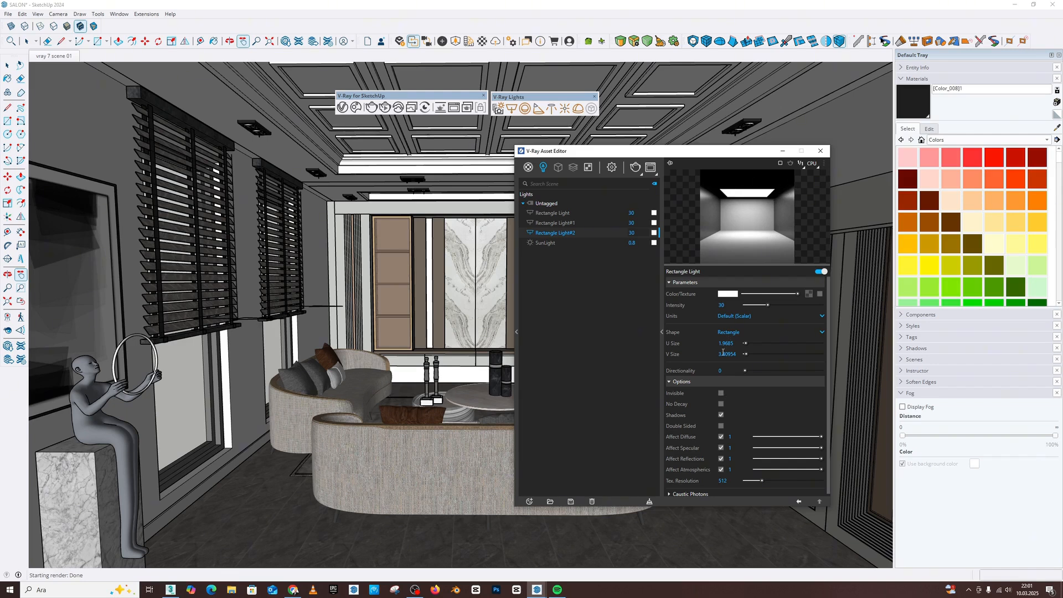
left_click(720, 393)
left_click(819, 151)
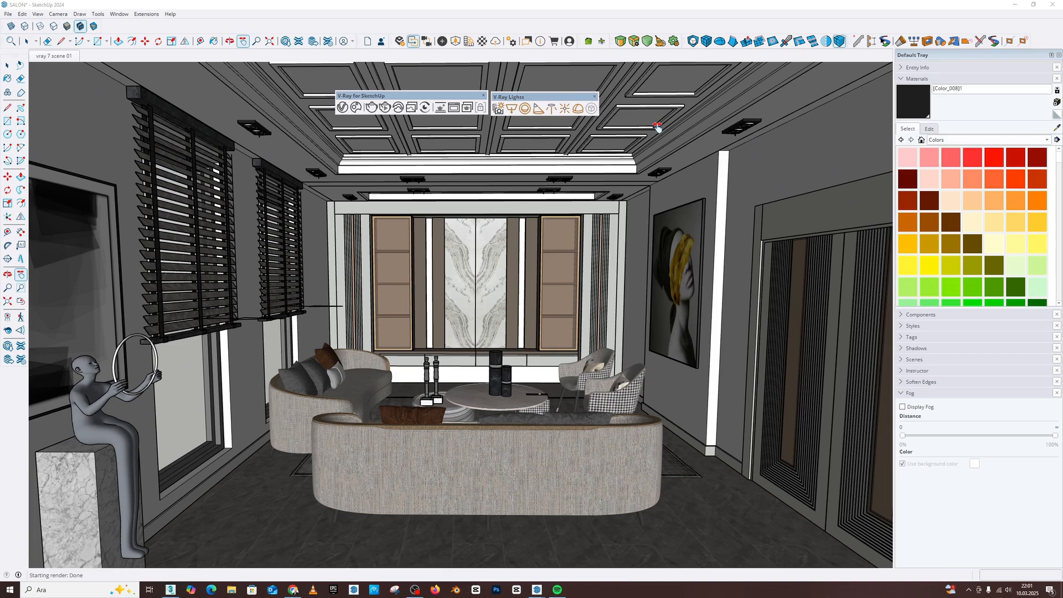
Step: Move in on the seated sculpture and enter its group to examine the ring the figure holds
left_click_drag(567, 97, 605, 106)
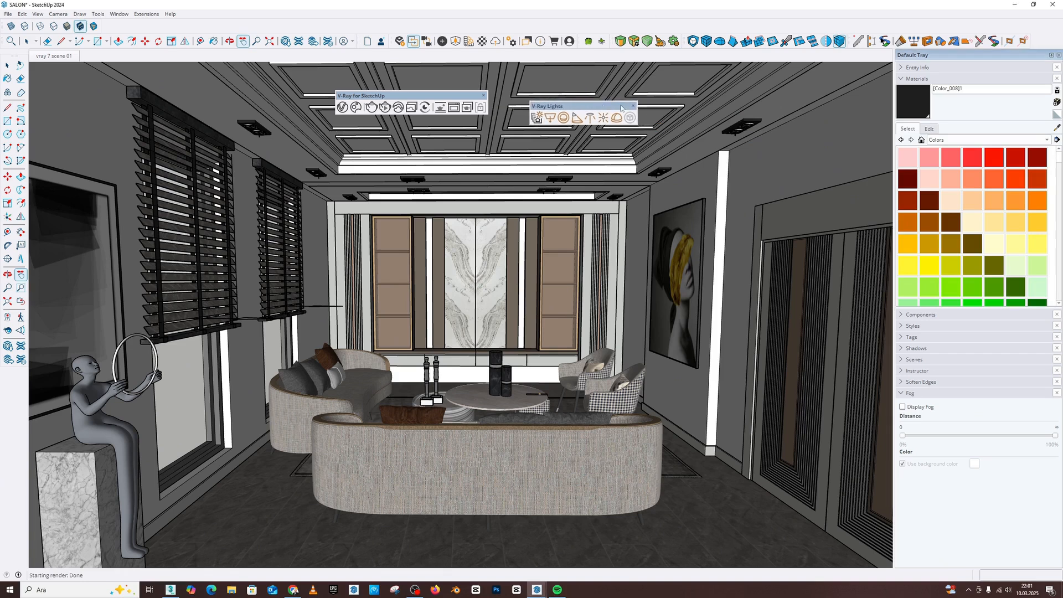
left_click(7, 65)
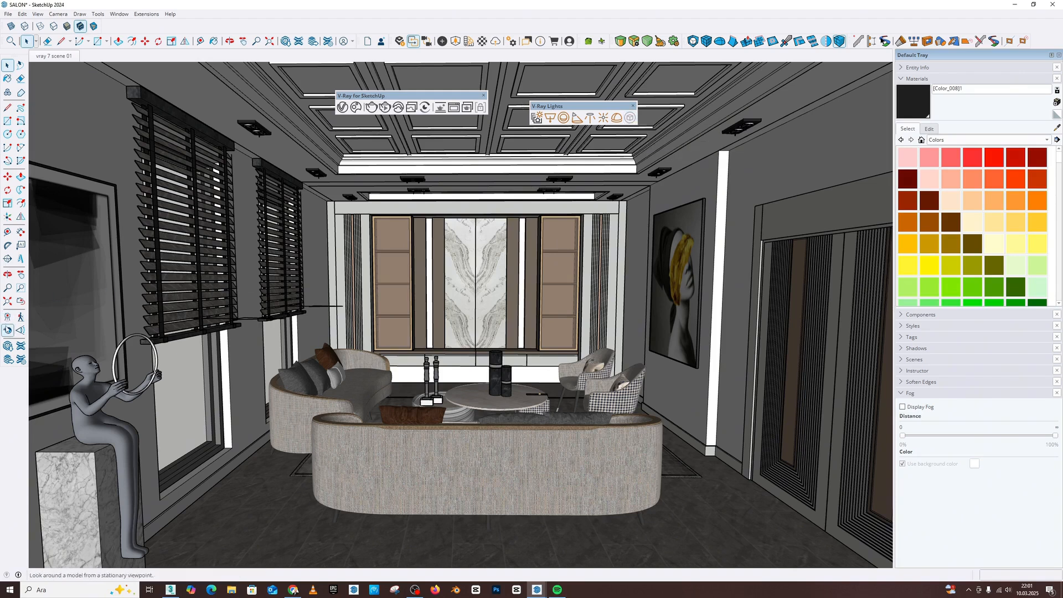
left_click(8, 330)
left_click_drag(310, 382, 206, 410)
scroll(394, 285, "up", 5)
key("space")
left_click(389, 282)
key("alt+x")
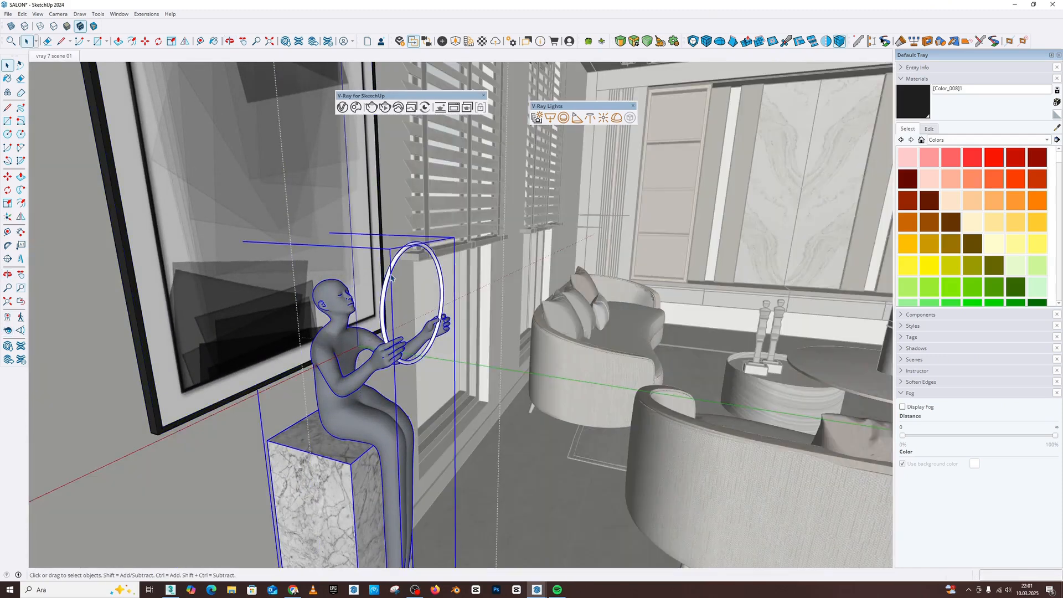
double_click(390, 279)
left_click(392, 272)
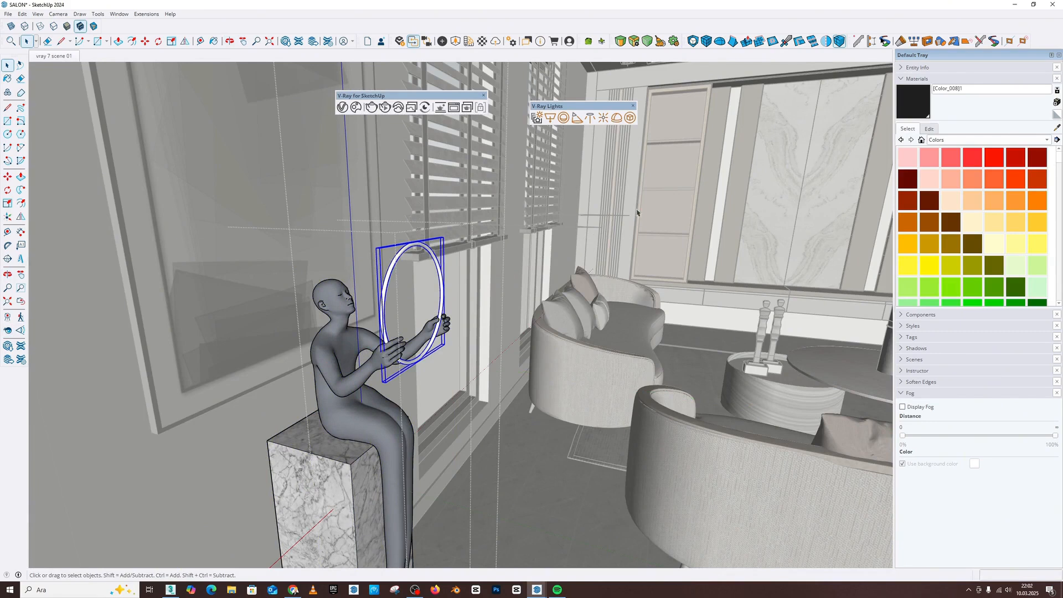
left_click(192, 287)
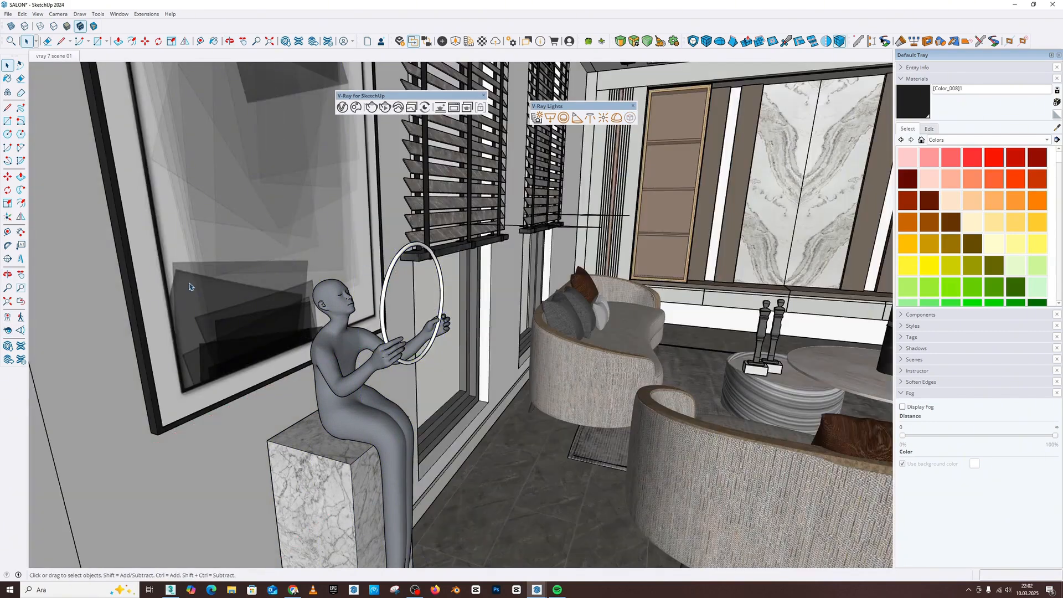
Step: Examine the orange strips beside the marble wall panel in the model and in the last render
left_click(6, 330)
left_click_drag(299, 271, 562, 249)
scroll(562, 249, "up", 3)
scroll(561, 249, "up", 8)
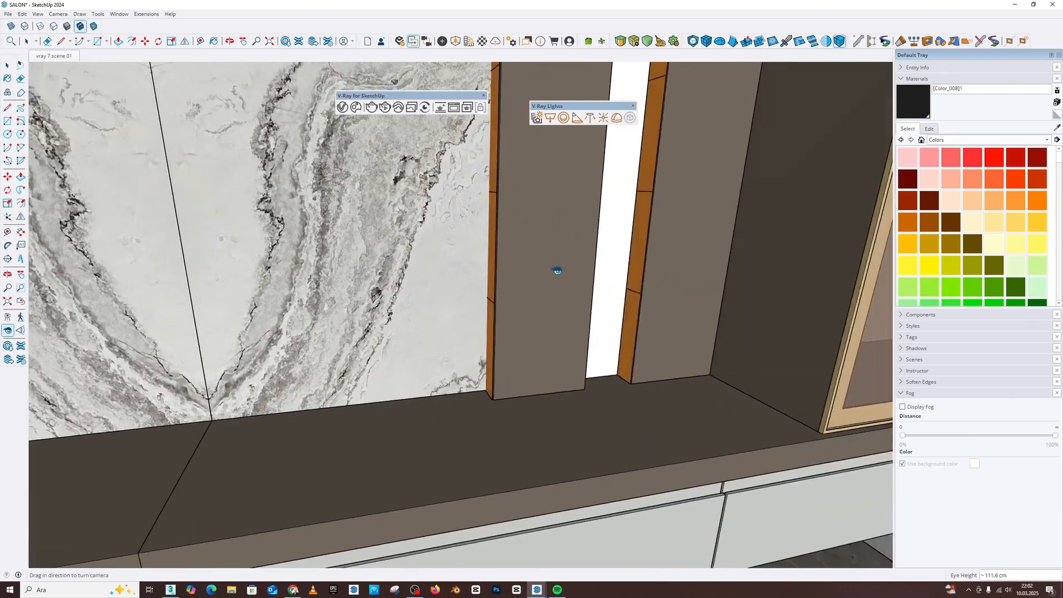
middle_click_drag(557, 270, 725, 265)
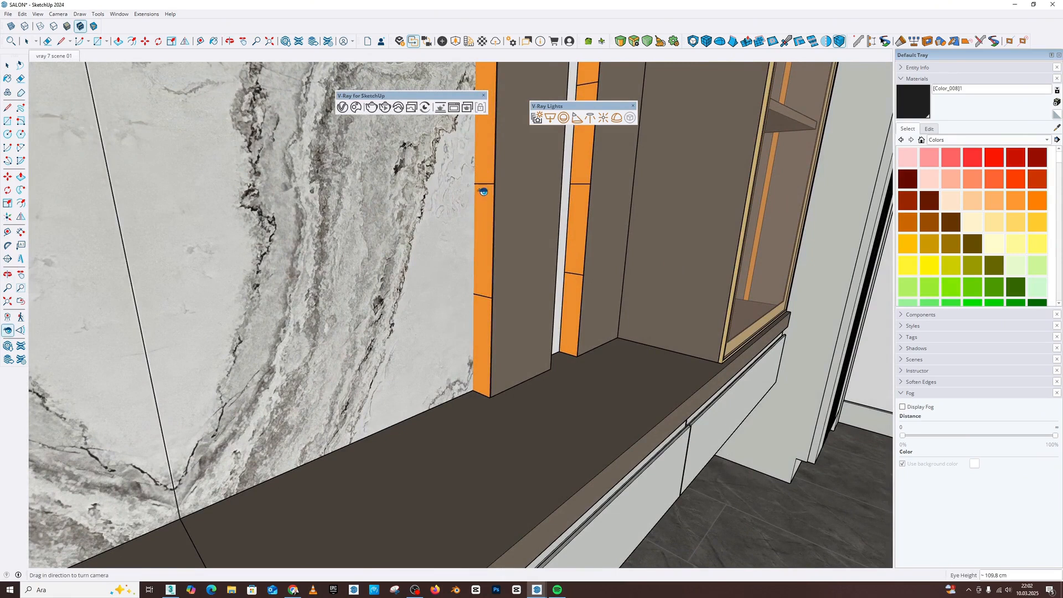
left_click(440, 108)
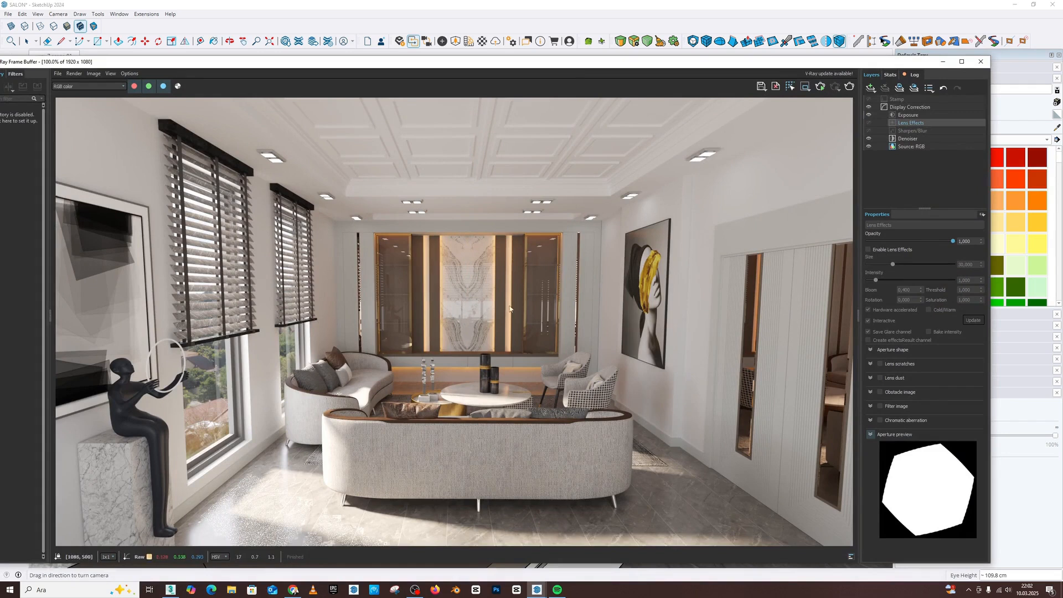
left_click(942, 62)
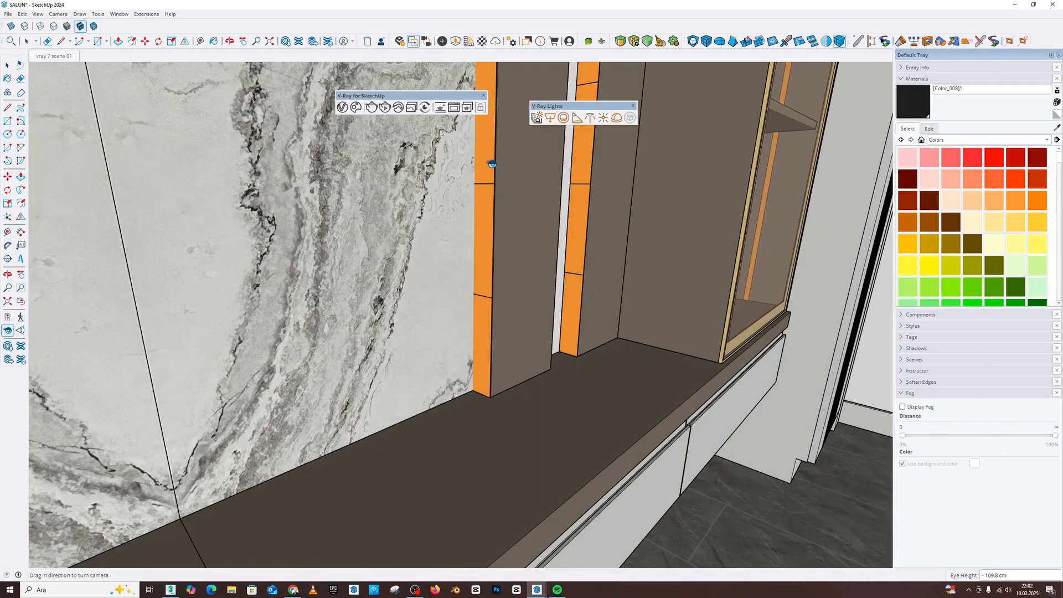
Step: Sample the orange strip's material and examine it in the V-Ray Asset Editor
left_click(1057, 128)
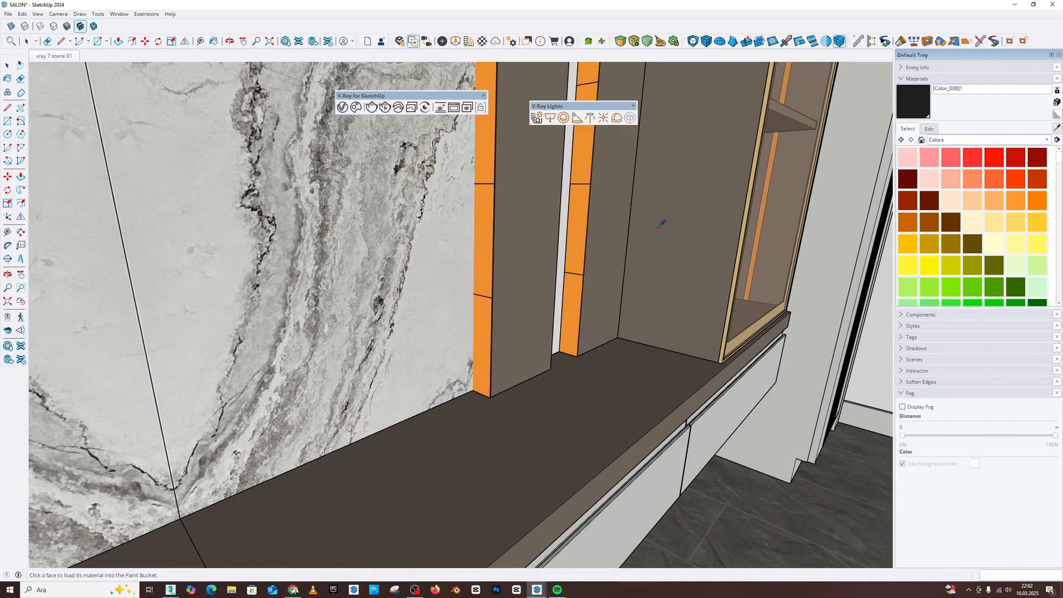
left_click(491, 143)
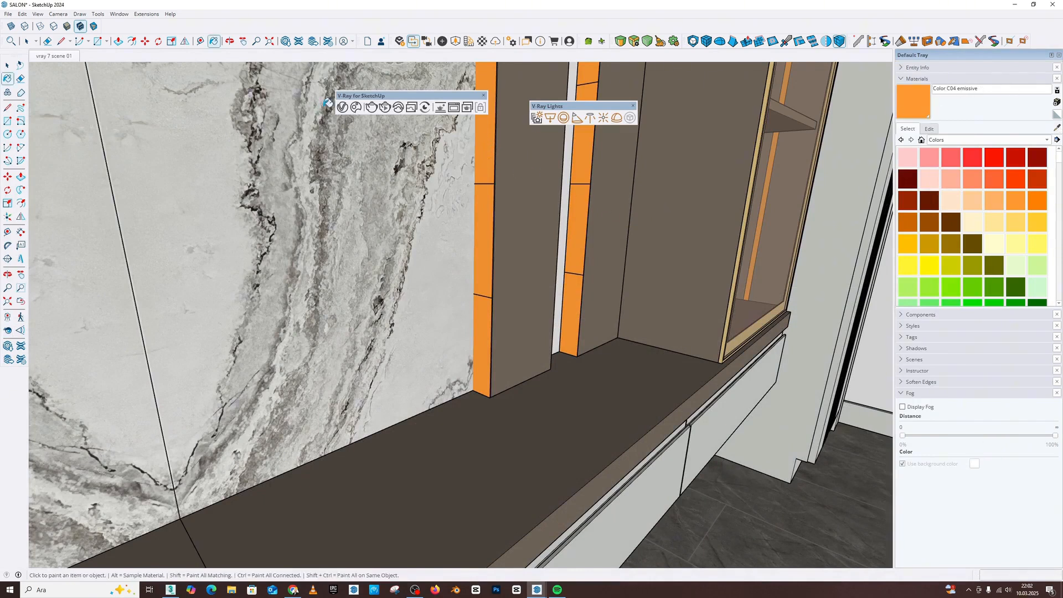
left_click(342, 108)
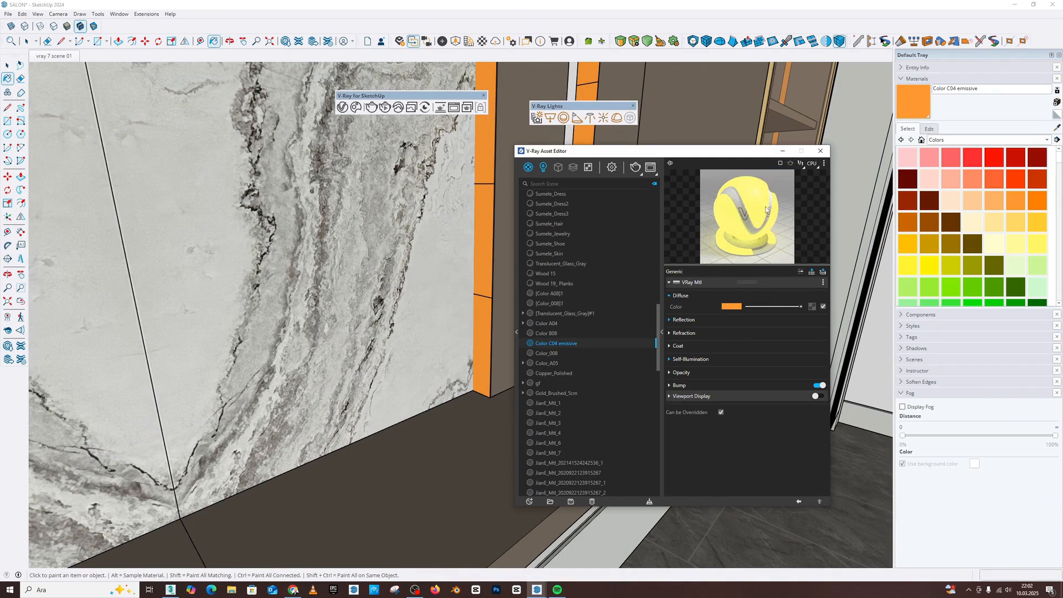
left_click(820, 151)
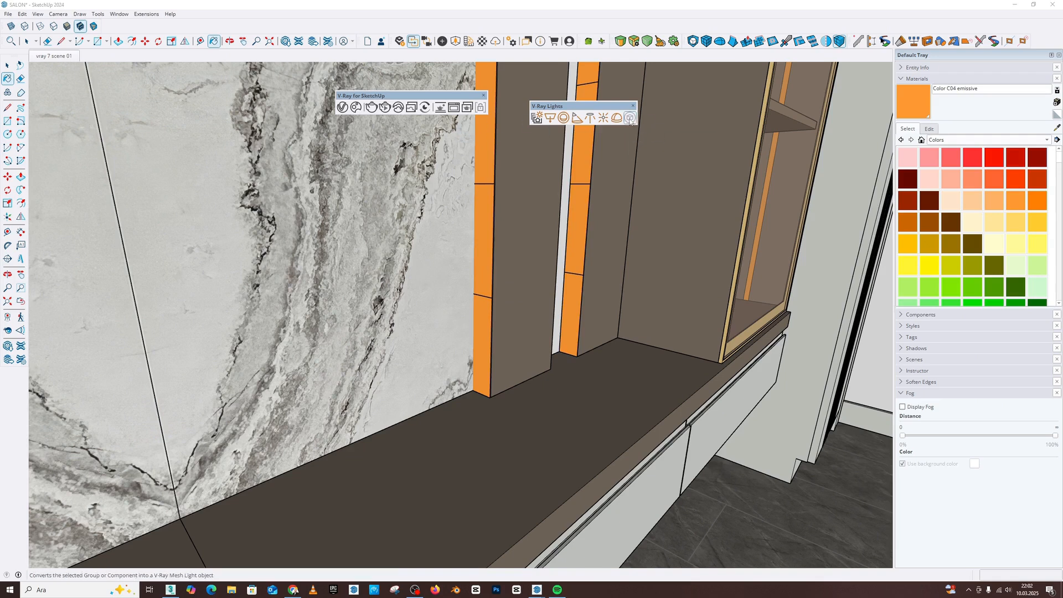
Step: Review the list of scene lights in the V-Ray Asset Editor
left_click(342, 107)
left_click(544, 169)
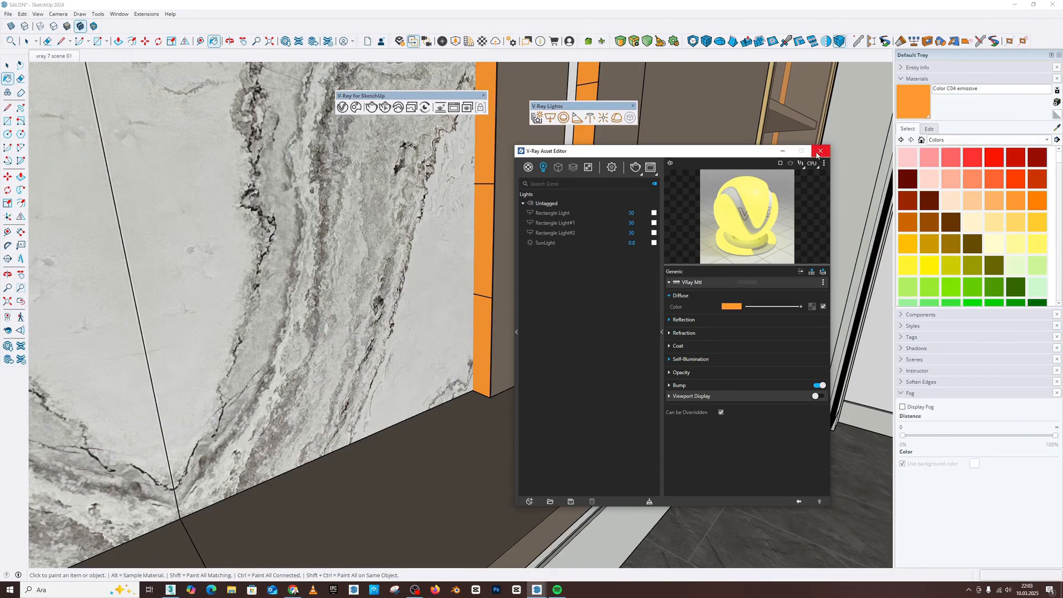
left_click(819, 150)
Step: Convert the ring held by the seated sculpture into a V-Ray mesh light from within the sculpture's group
left_click(7, 330)
left_click_drag(197, 344, 431, 231)
mouse_move(431, 230)
middle_mouse_down()
mouse_move(690, 202)
mouse_move(565, 209)
mouse_move(643, 194)
middle_mouse_up()
key("b")
left_click(7, 65)
scroll(766, 229, "up", 1)
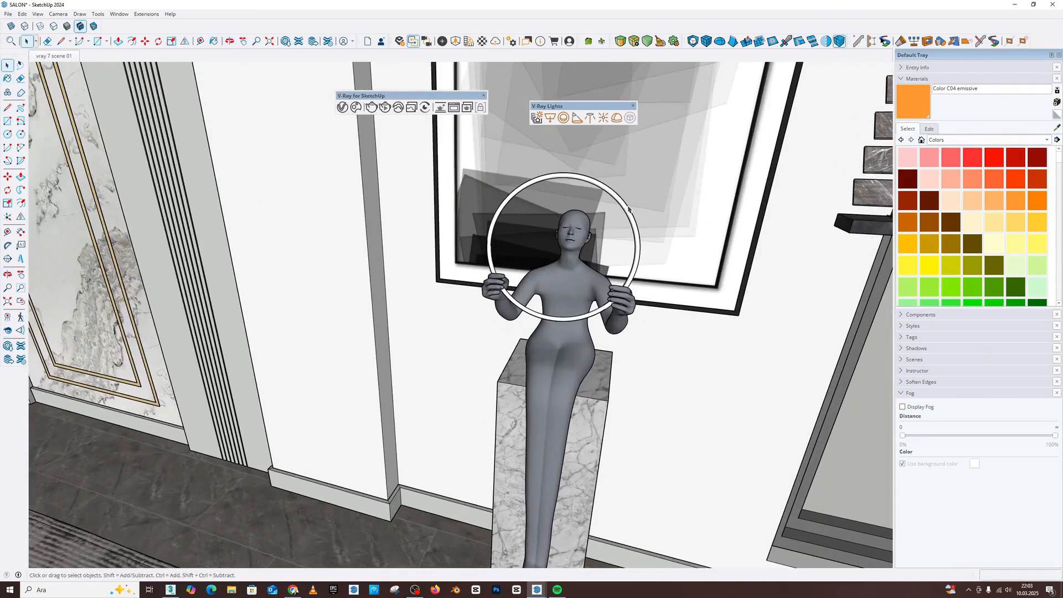
double_click(621, 204)
left_click(621, 204)
double_click(621, 203)
left_click(620, 201)
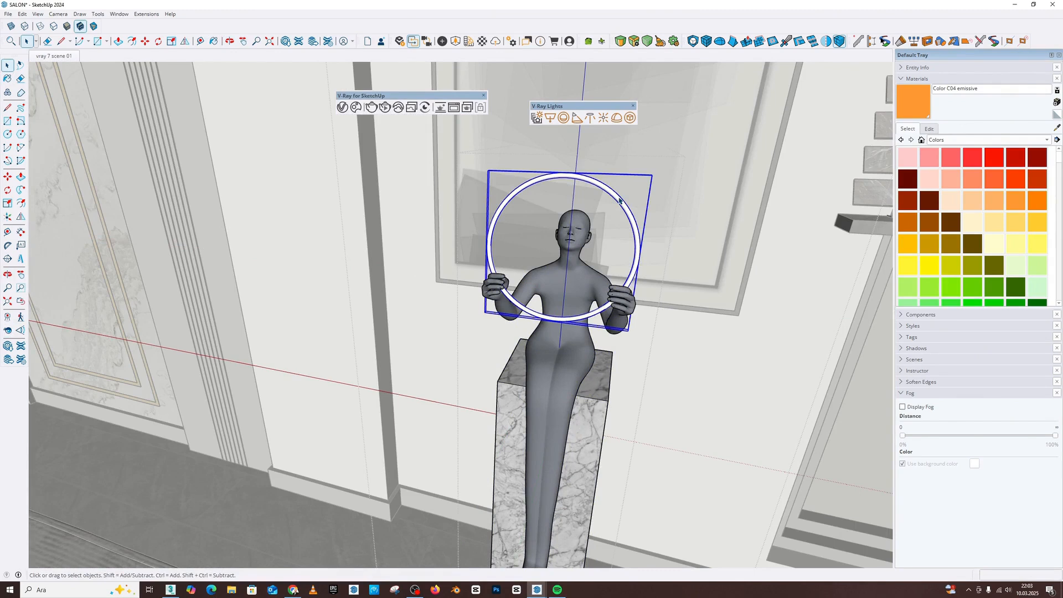
left_click(669, 192)
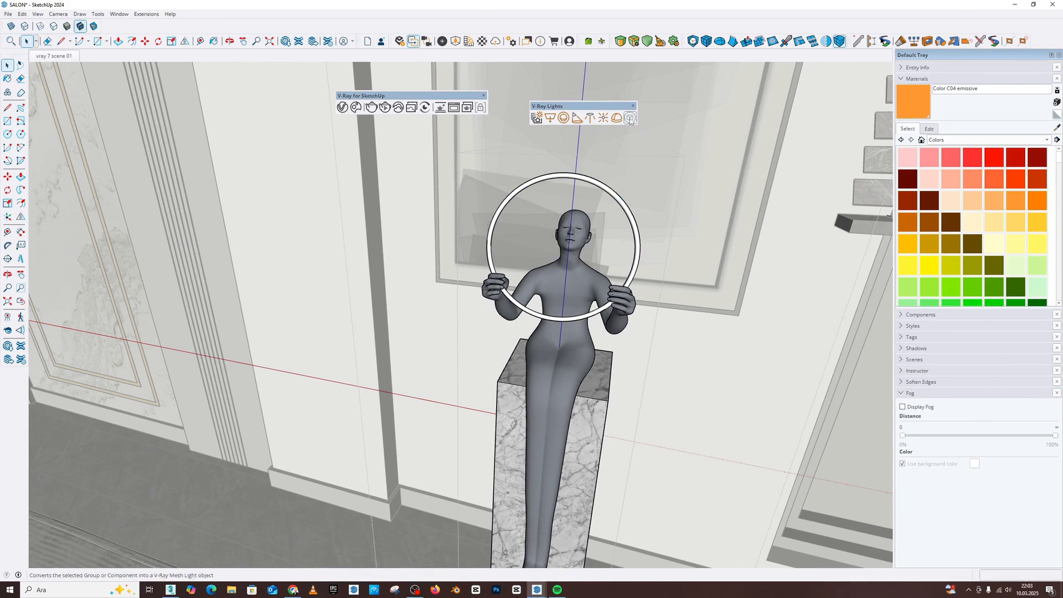
left_click(619, 196)
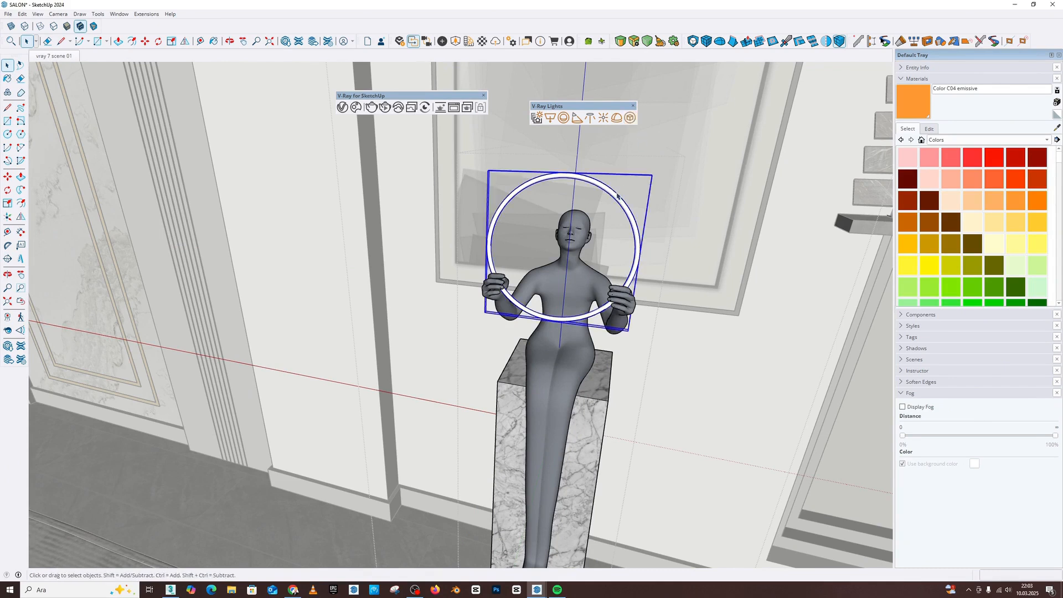
left_click(630, 118)
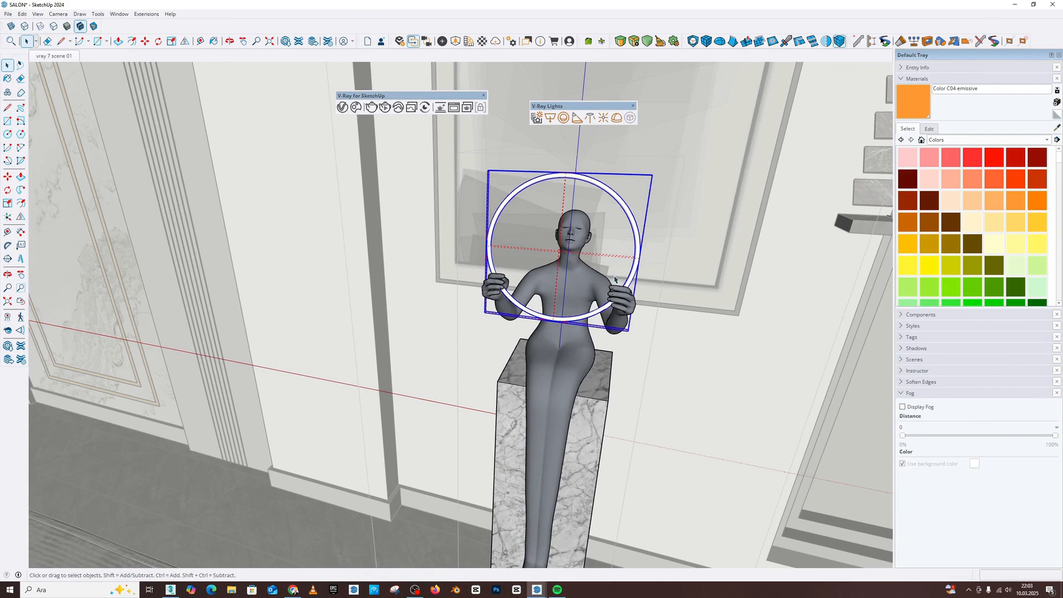
Step: Give the ring's mesh light a cool bluish colour with a temperature of 11054 K
middle_click_drag(684, 271, 720, 276)
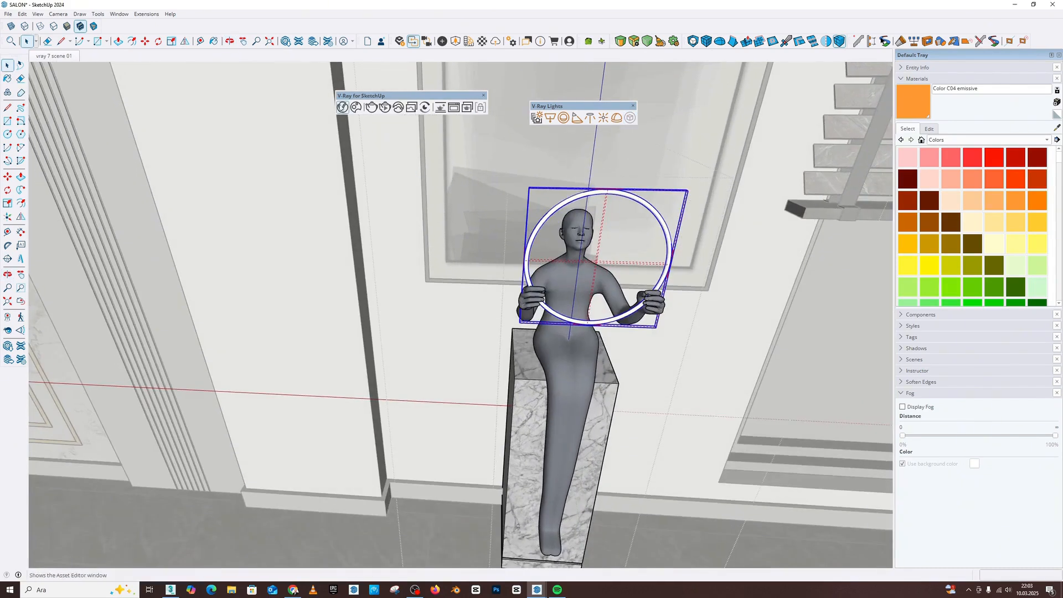
left_click(343, 108)
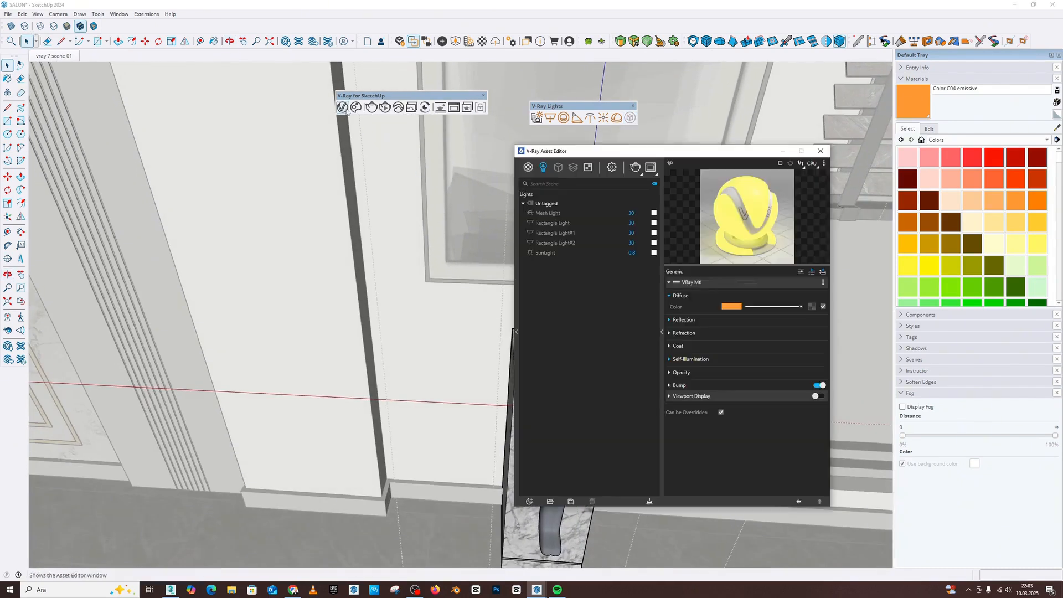
left_click(548, 213)
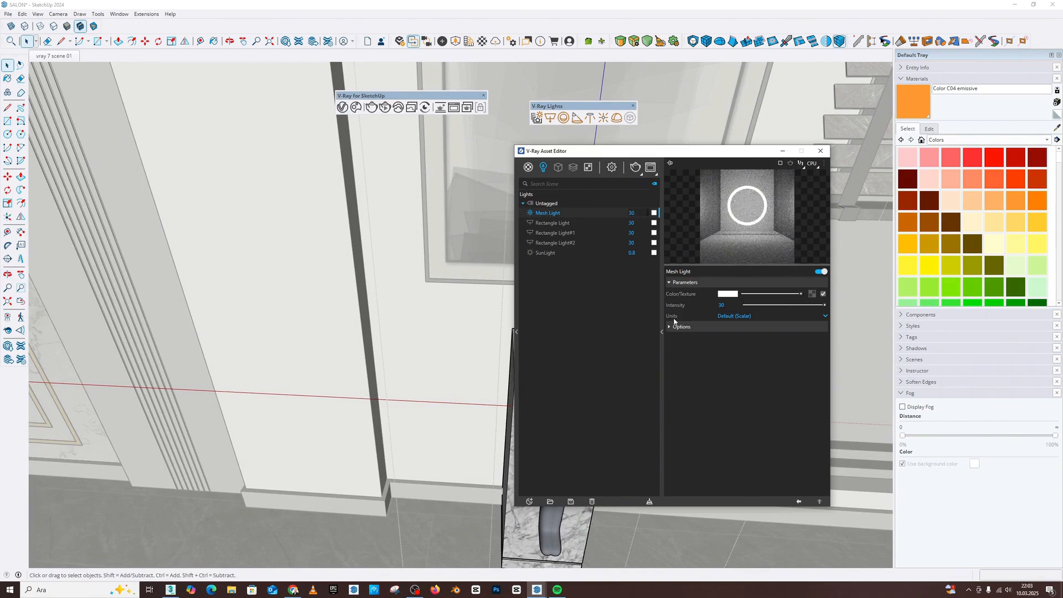
left_click(726, 294)
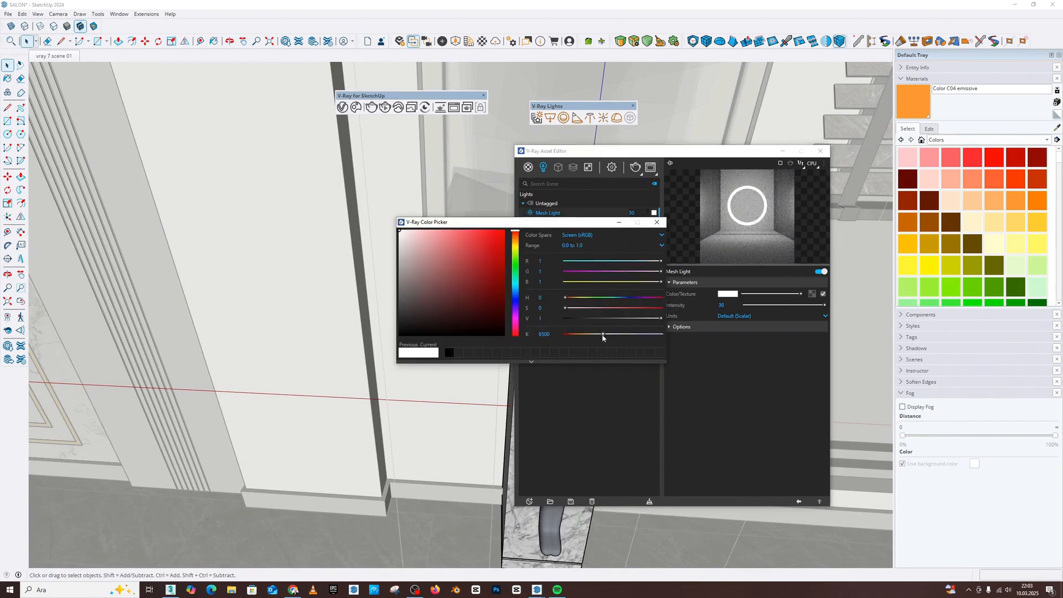
left_click_drag(602, 335, 633, 334)
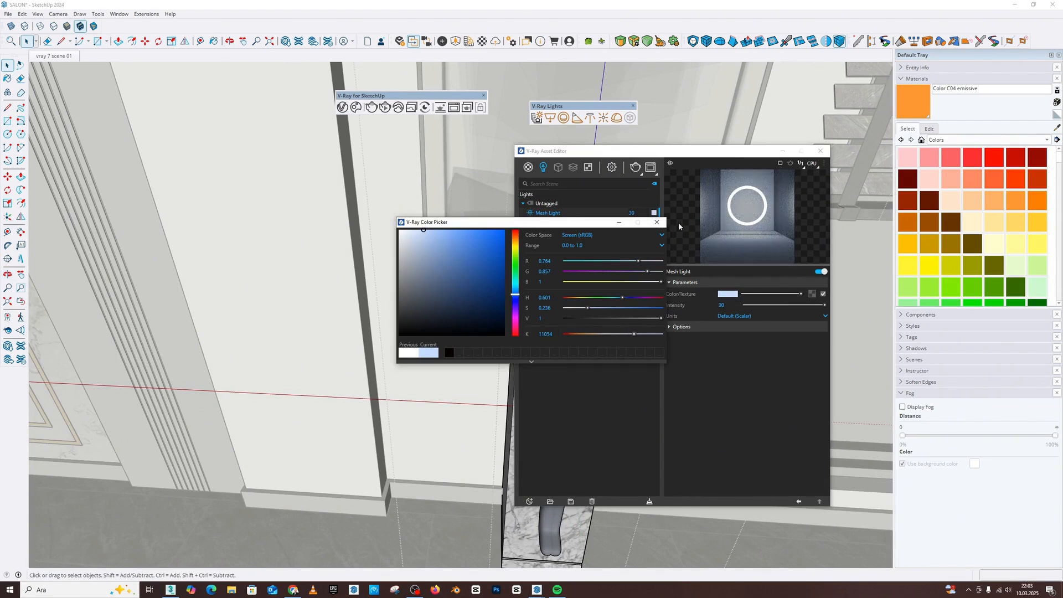
left_click(656, 222)
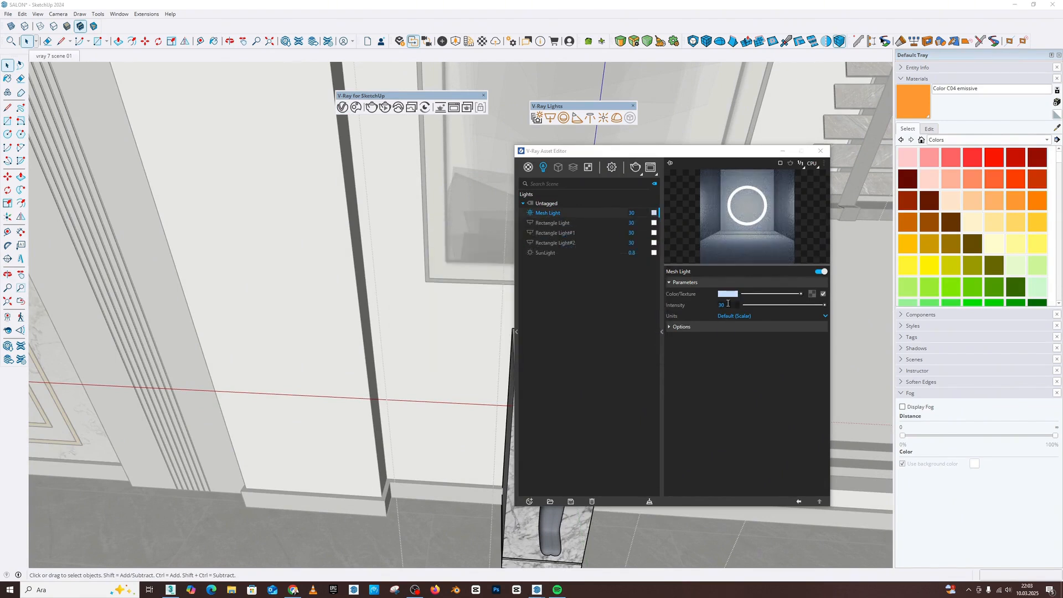
Step: Enable Double Sided in the mesh light's options, keep Invisible off, and move the Asset Editor aside
left_click(681, 327)
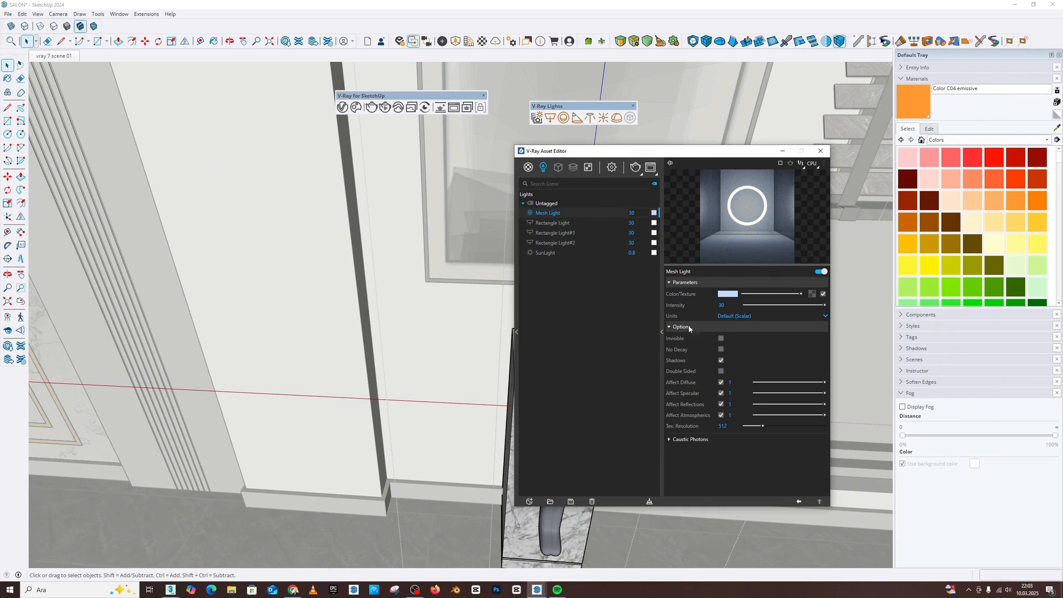
left_click(721, 338)
left_click(721, 338)
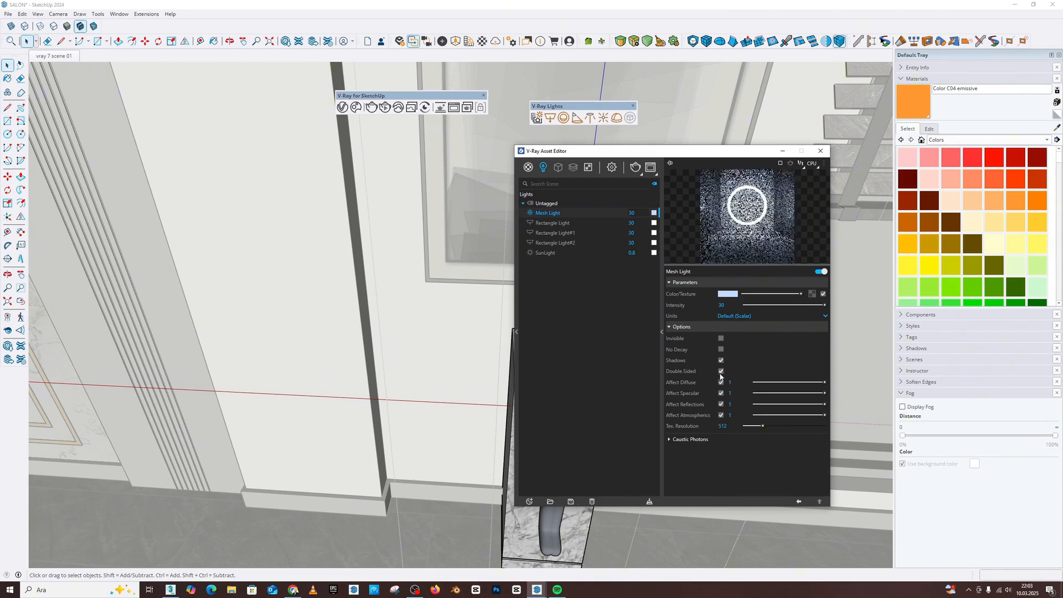
left_click_drag(609, 150, 807, 197)
Step: Close the V-Ray Asset Editor and frame a straight-on view of the seated sculpture and its ring beside the window
middle_click_drag(634, 337, 775, 366)
middle_click_drag(742, 221, 315, 45)
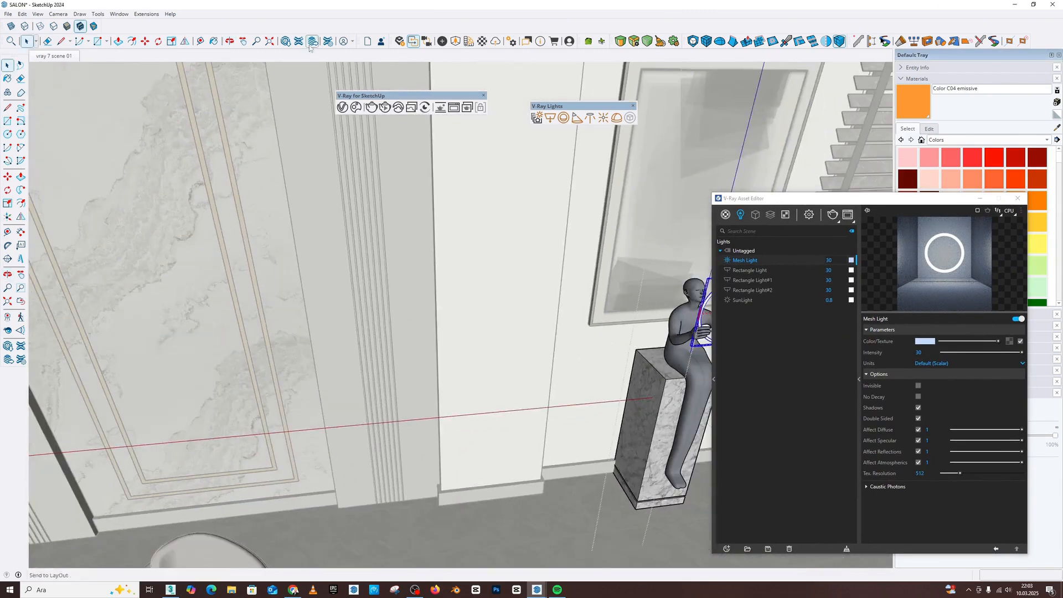
middle_click_drag(619, 326, 411, 271)
left_click(1017, 198)
left_click(243, 43)
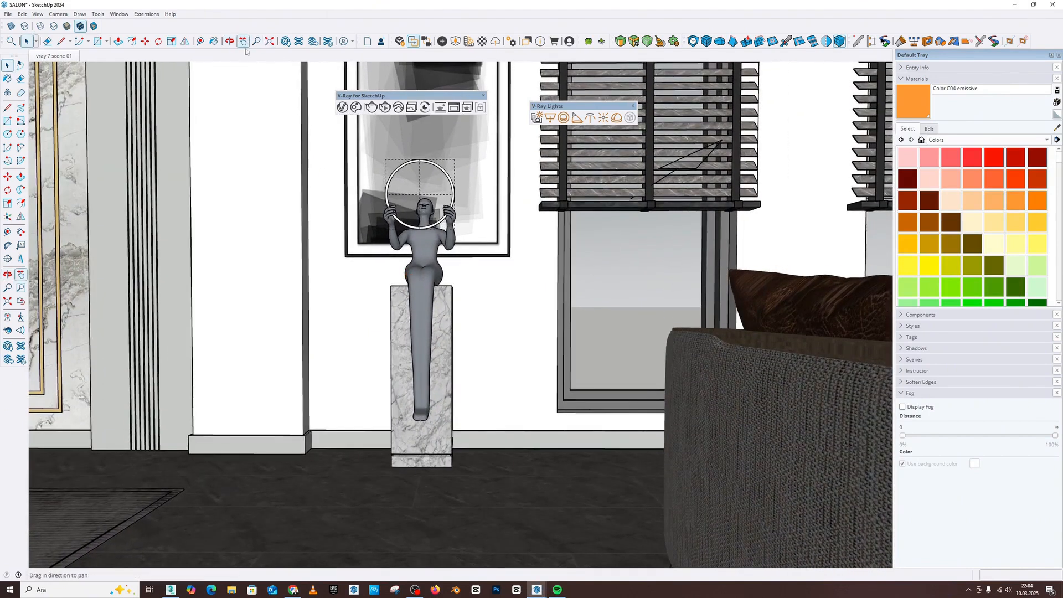
left_click_drag(357, 204, 369, 215)
right_click(444, 203)
left_click(459, 208)
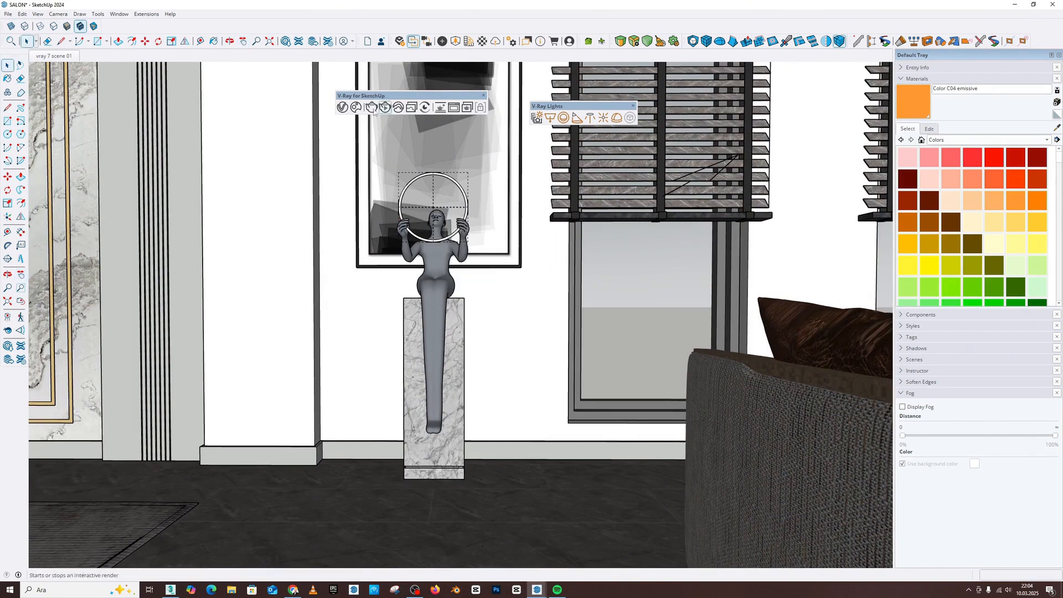
Step: Reopen the V-Ray Asset Editor, render the sculpture view, and inspect the ring light and floor in the Frame Buffer
left_click(342, 107)
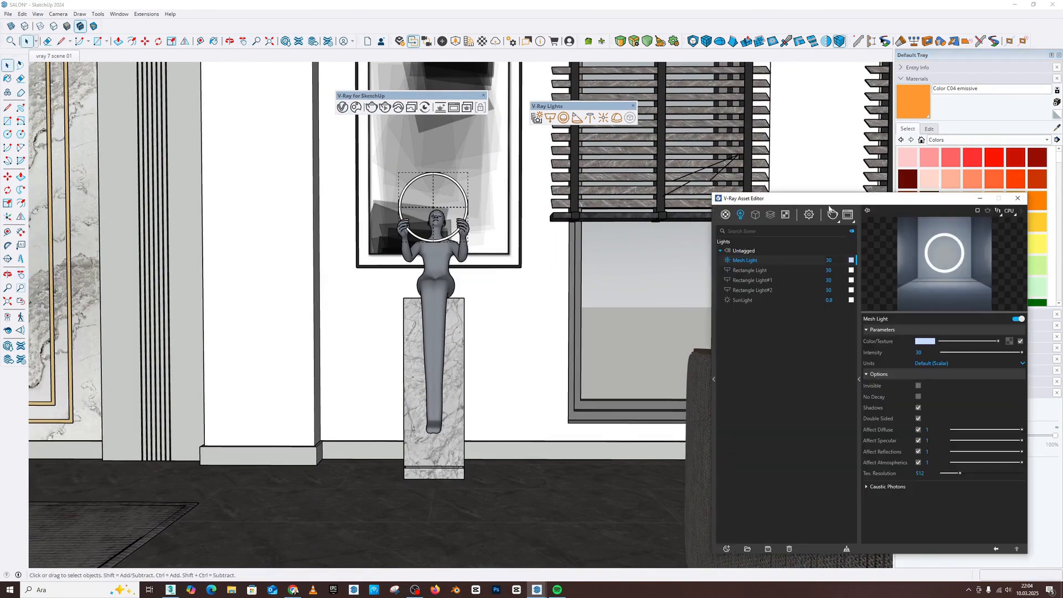
left_click_drag(829, 206, 735, 180)
left_click(751, 193)
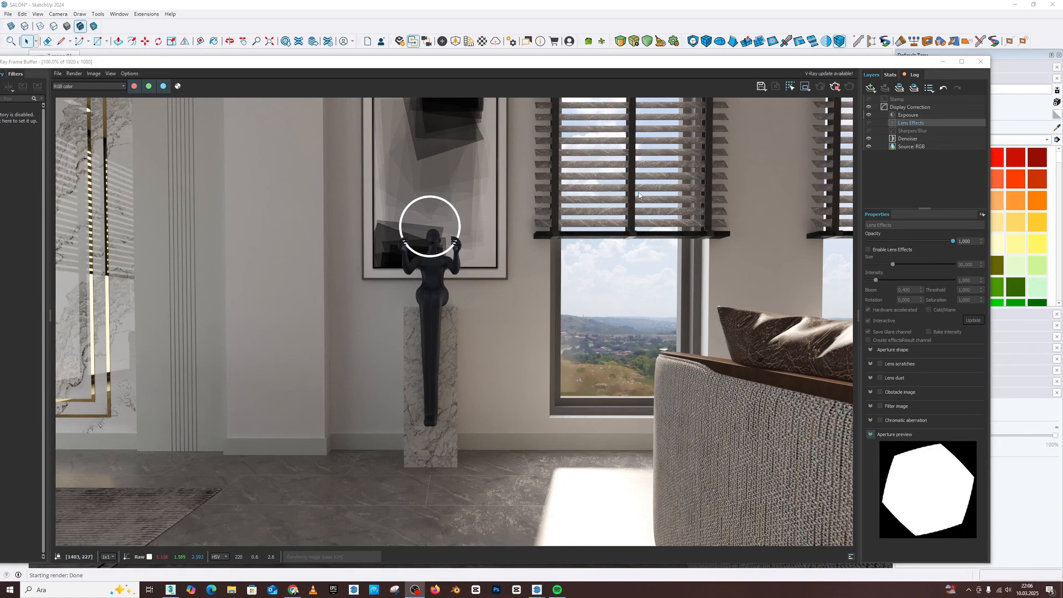
scroll(503, 523, "up", 1)
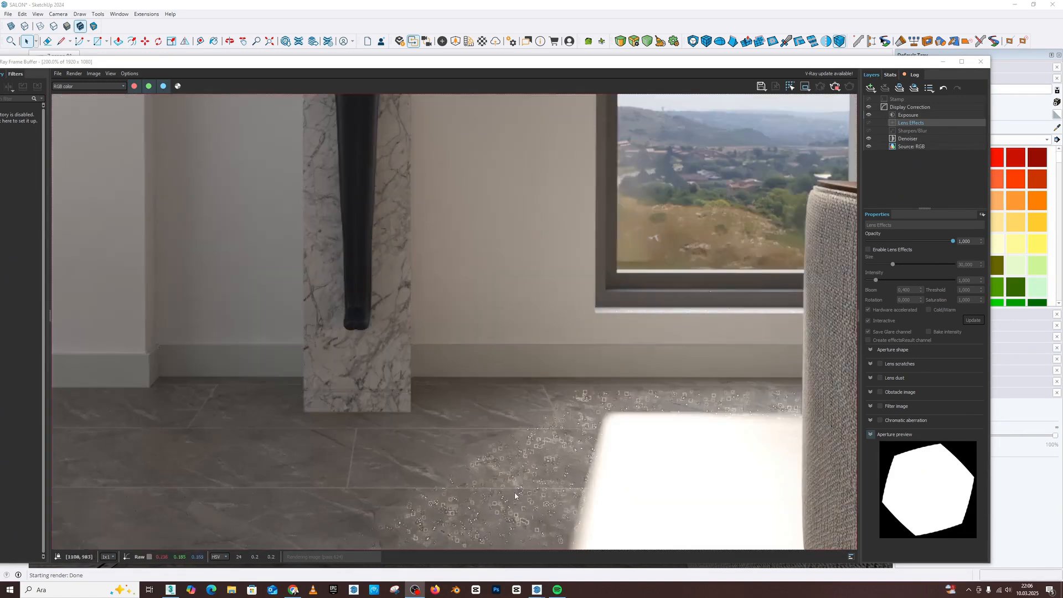
scroll(480, 518, "down", 1)
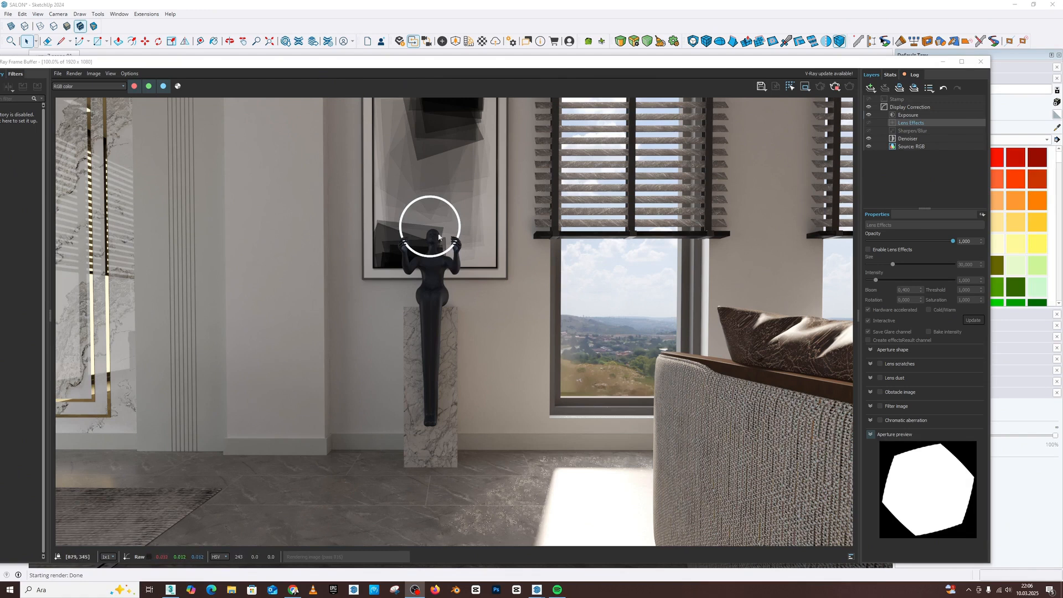
Step: Move the render window out of the way and set the ring's mesh light intensity to 100
left_click_drag(676, 63, 721, 210)
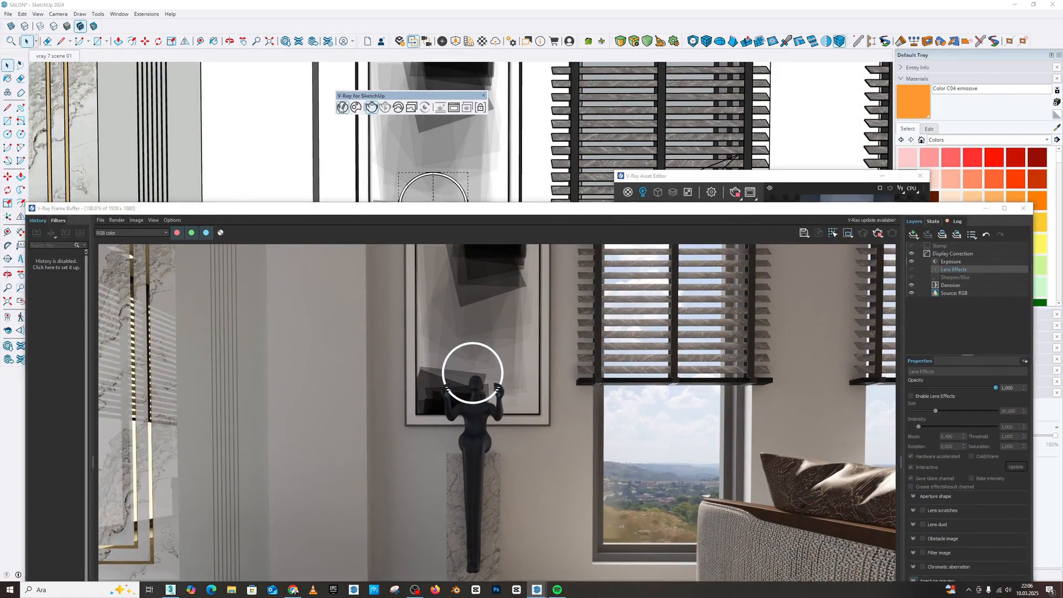
left_click(619, 187)
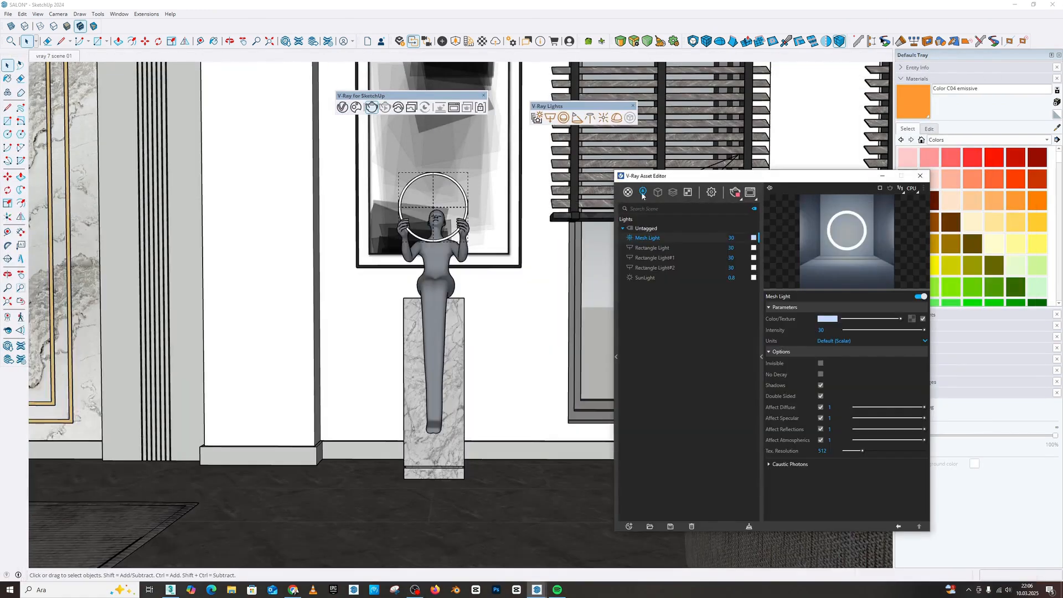
left_click_drag(831, 331, 796, 339)
type("100")
key("Return")
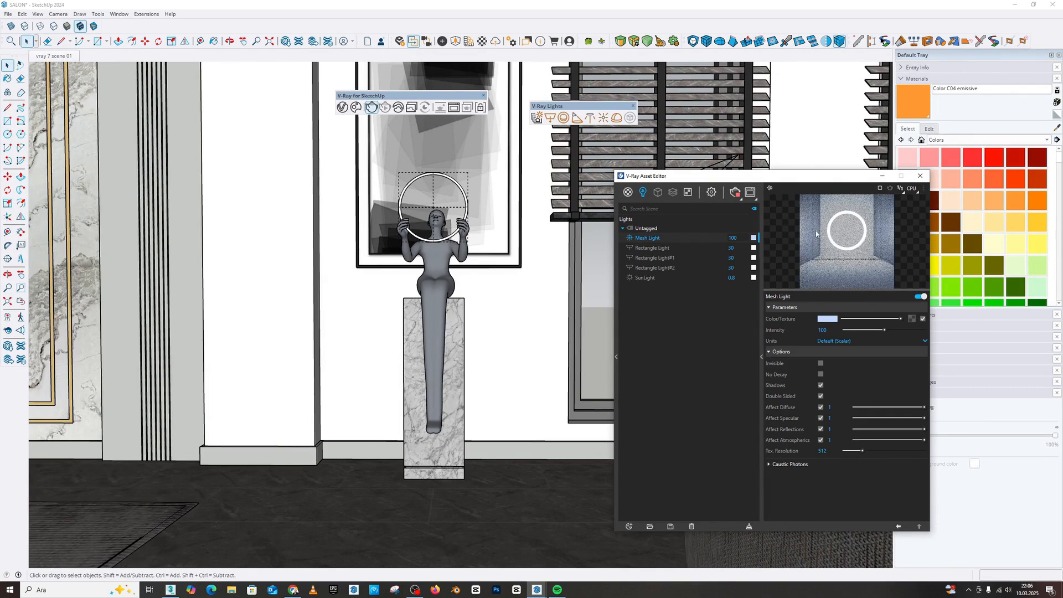